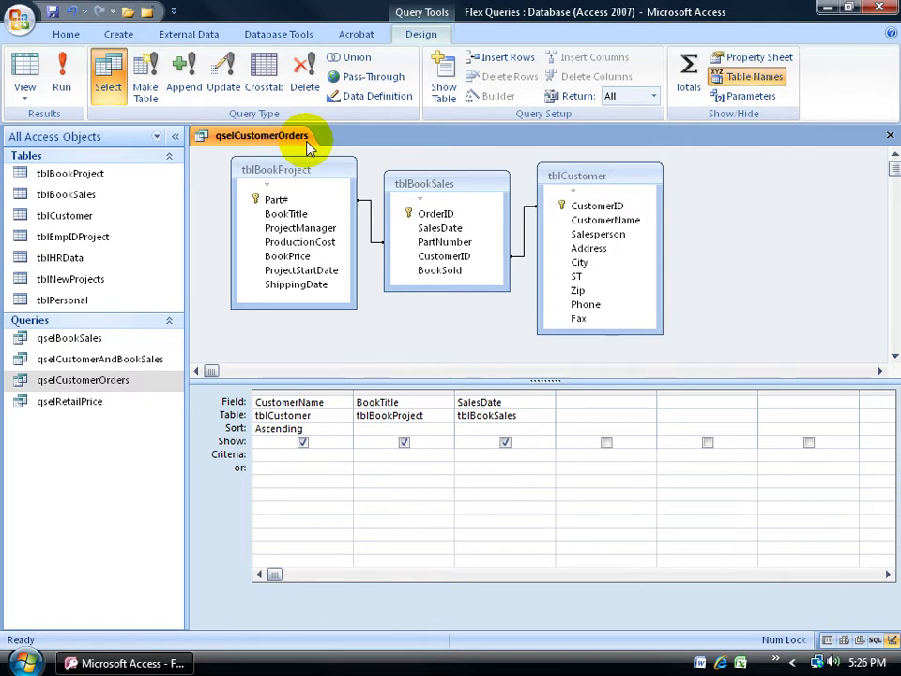
pyautogui.click(271, 453)
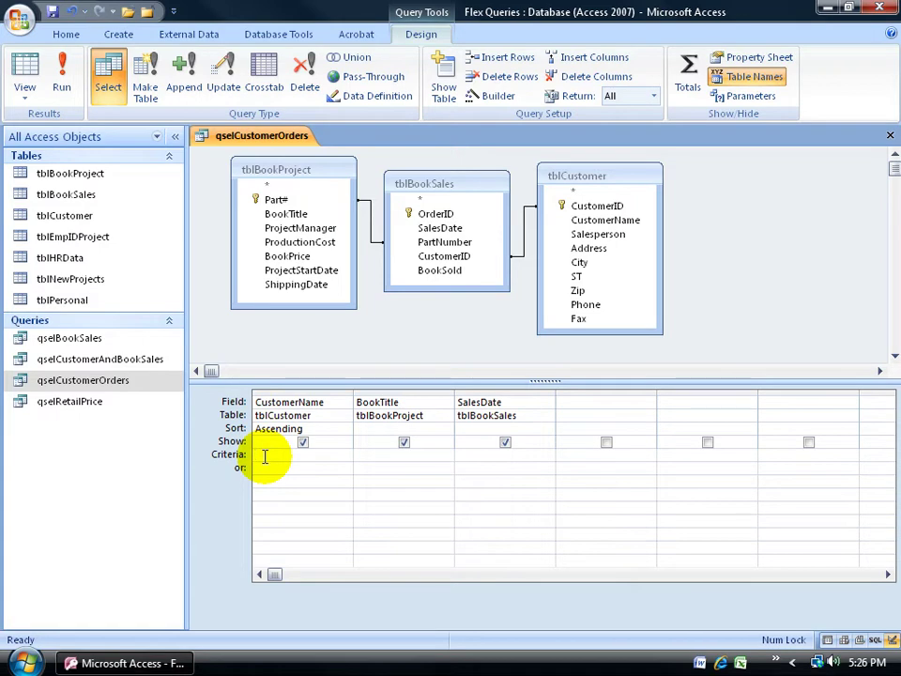
pyautogui.rightClick(316, 457)
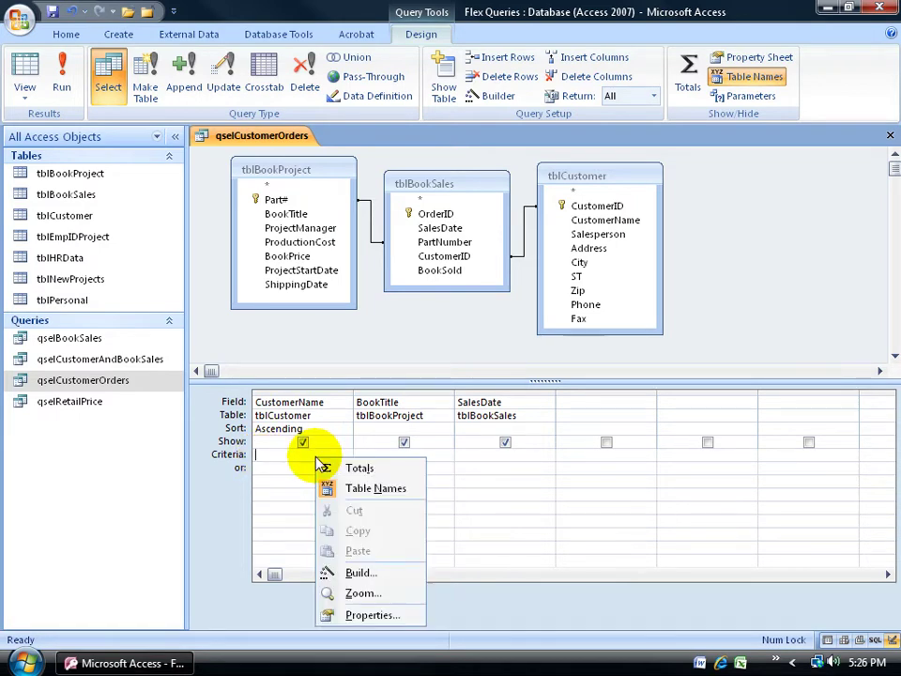
pyautogui.click(357, 594)
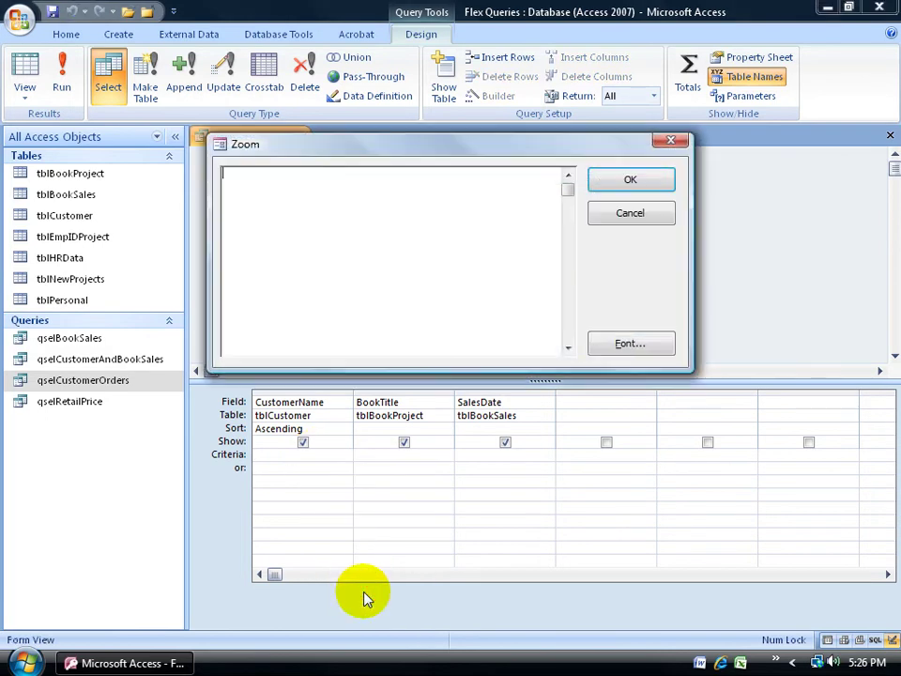
pyautogui.click(631, 214)
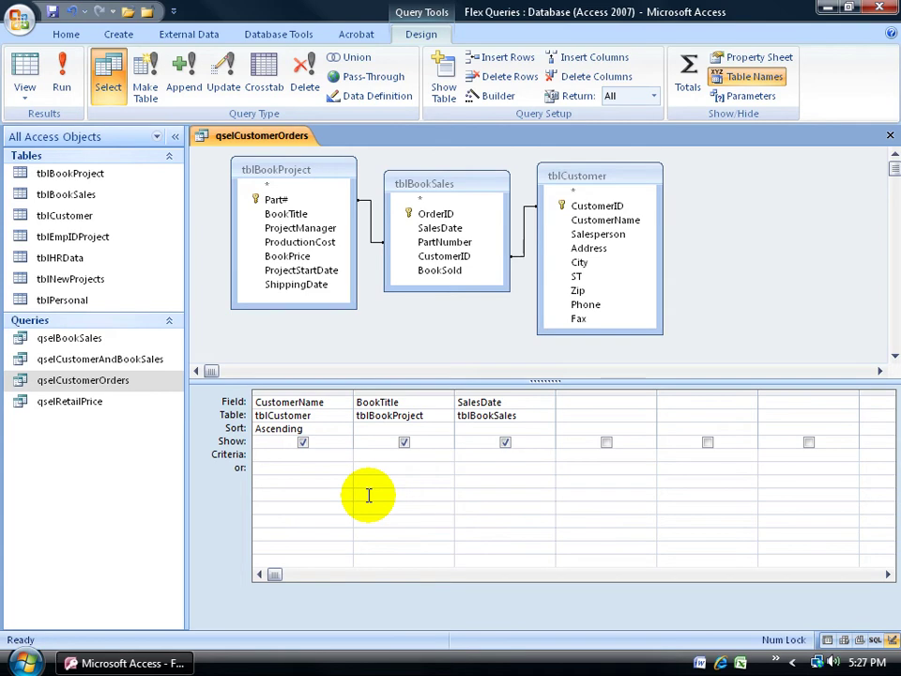
# - Set the CustomerName criterion to the parameter prompt [Enter a Customer Name] using the Zoom window
pyautogui.hotkey('shift', 'F2')
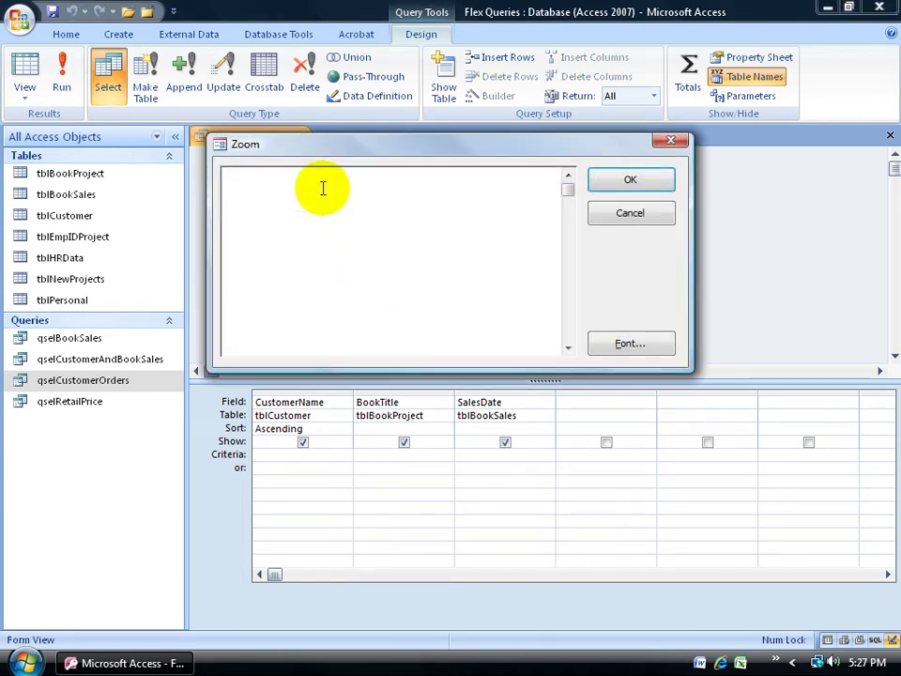
pyautogui.write('[')
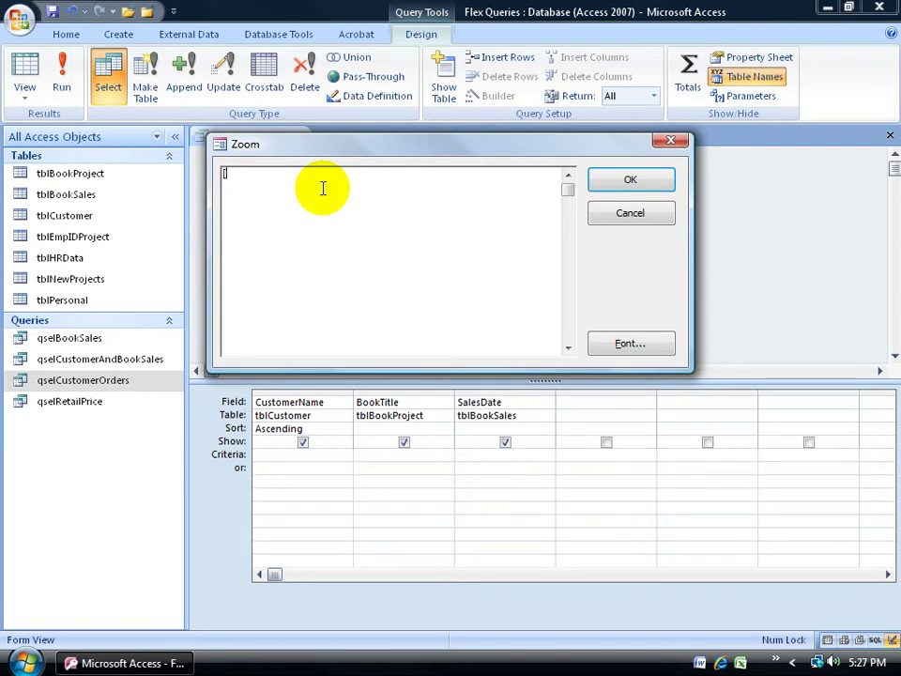
pyautogui.write('Enter a Customer ')
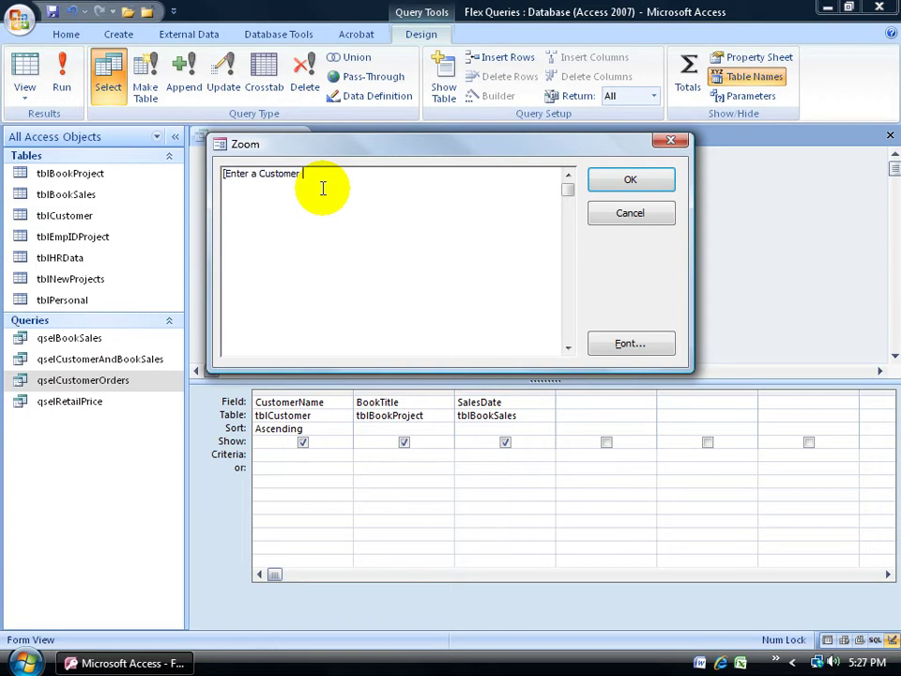
pyautogui.write('Name]')
pyautogui.moveTo(322, 173); pyautogui.dragTo(225, 174)
pyautogui.click(354, 178)
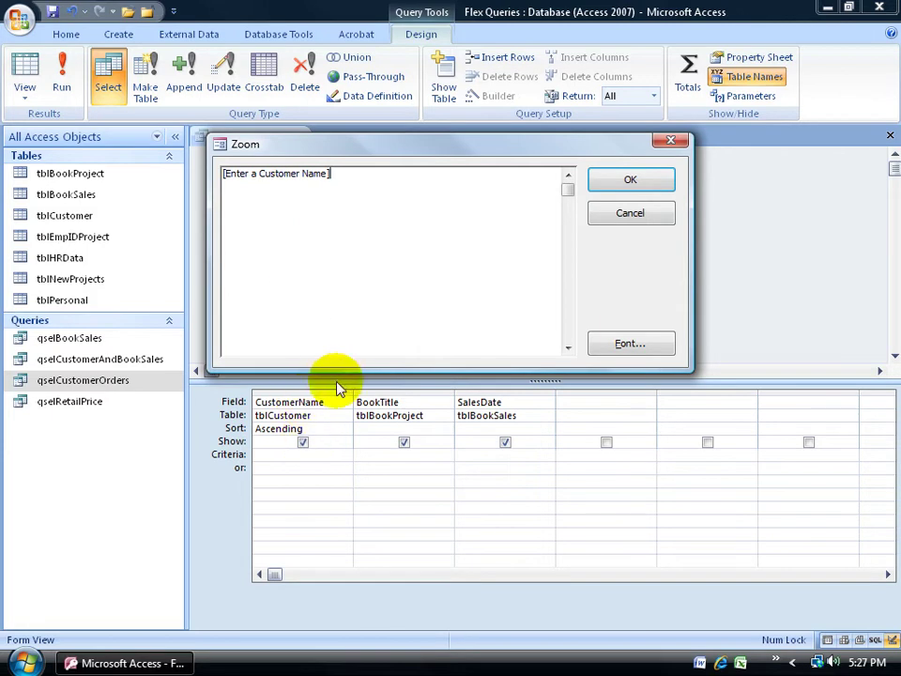
pyautogui.click(629, 179)
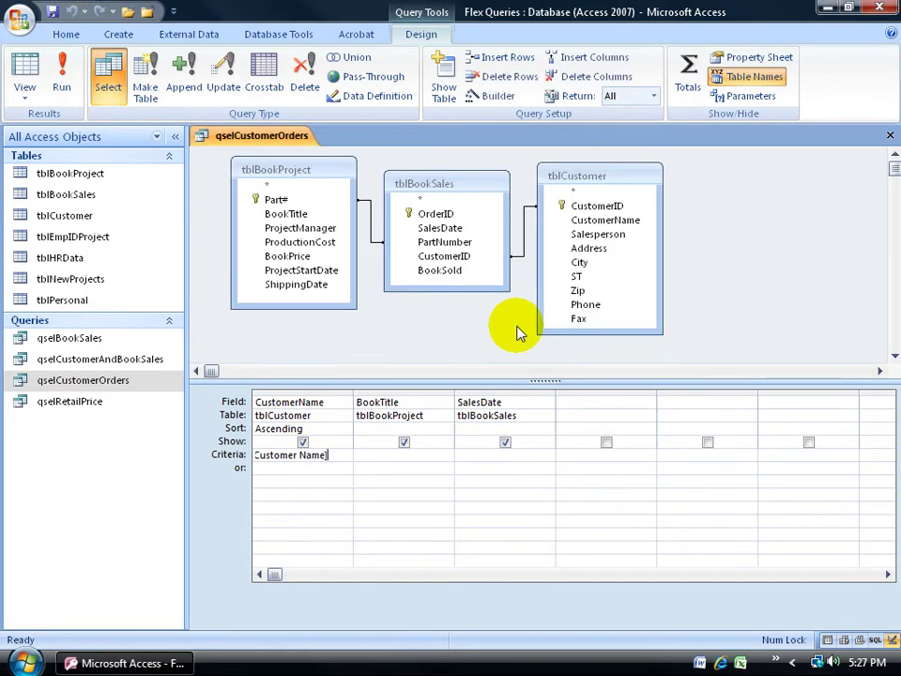
# - Run the query for the customer name Dizney Co. and rerun it for Fall Cleaning
pyautogui.click(68, 63)
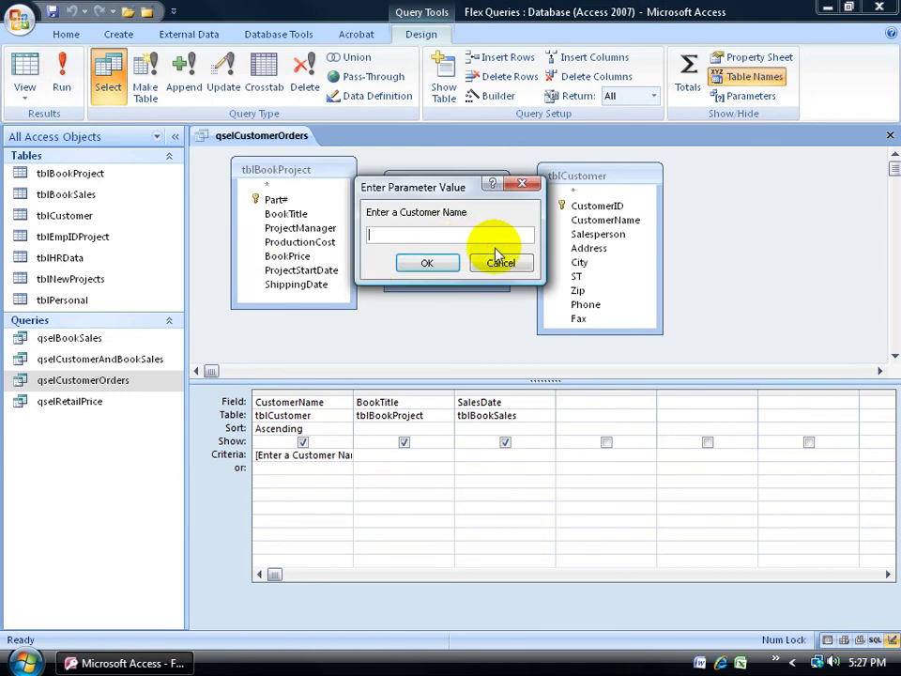
pyautogui.write('Dizney Co.')
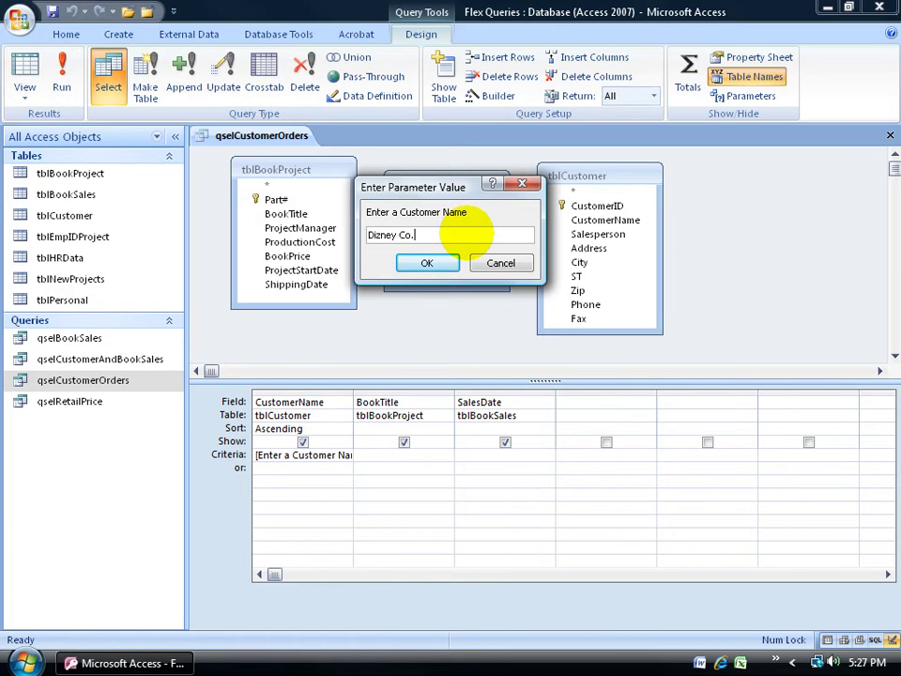
pyautogui.press('Return')
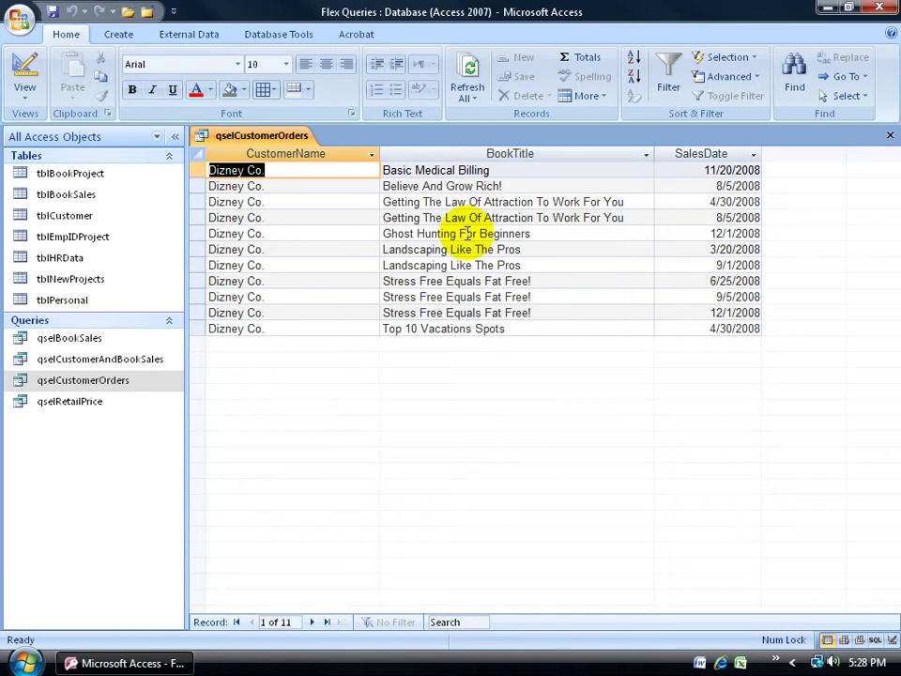
pyautogui.hotkey('shift', 'F9')
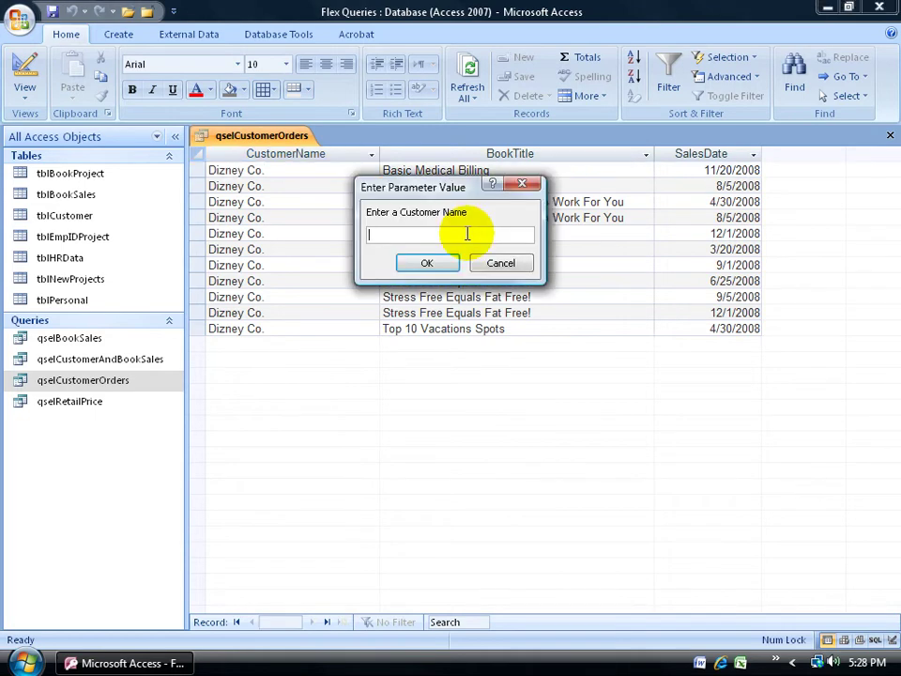
pyautogui.write('Fall Cleaning')
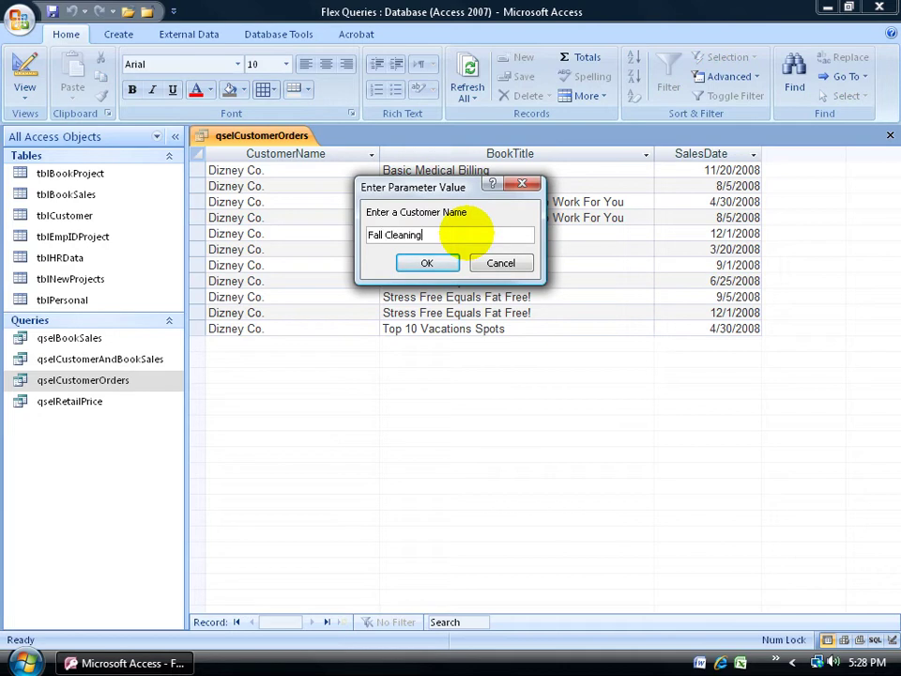
pyautogui.press('Return')
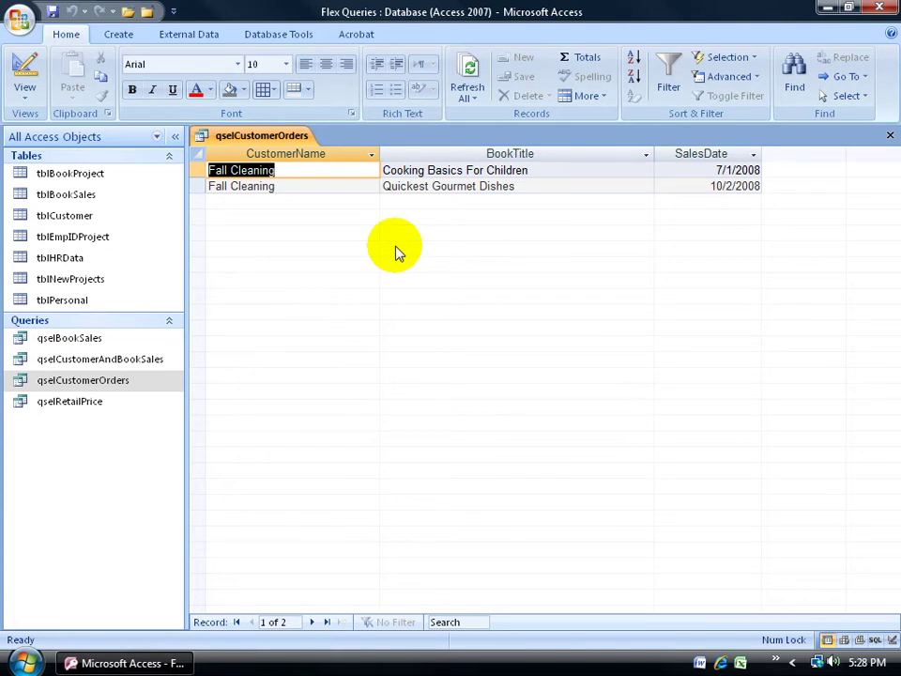
# - Return to the query design and change the CustomerName criterion to Like[Enter the first letter of a Customer's Name]&*
pyautogui.click(26, 75)
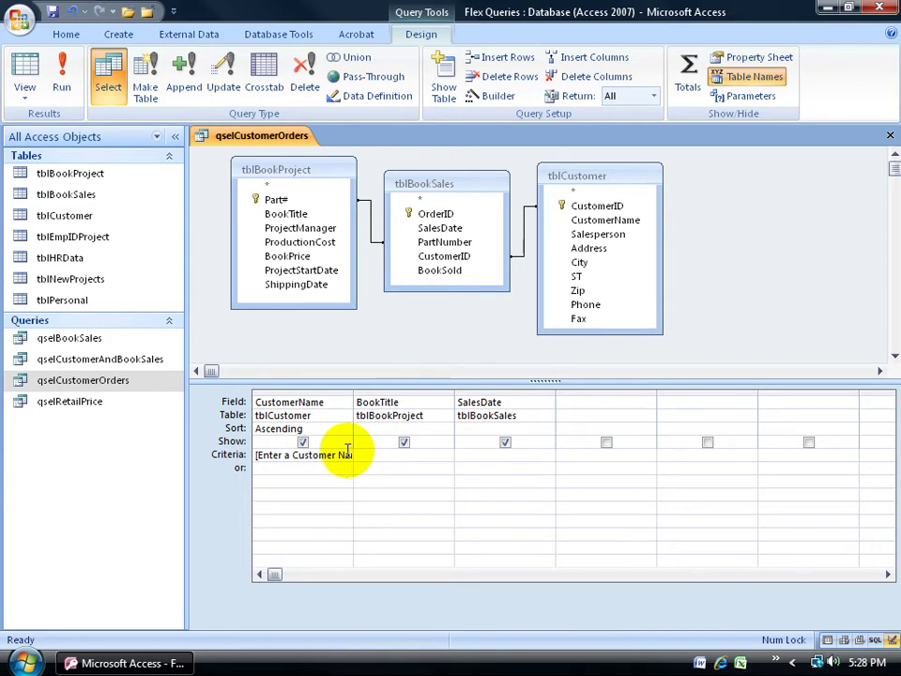
pyautogui.write('[')
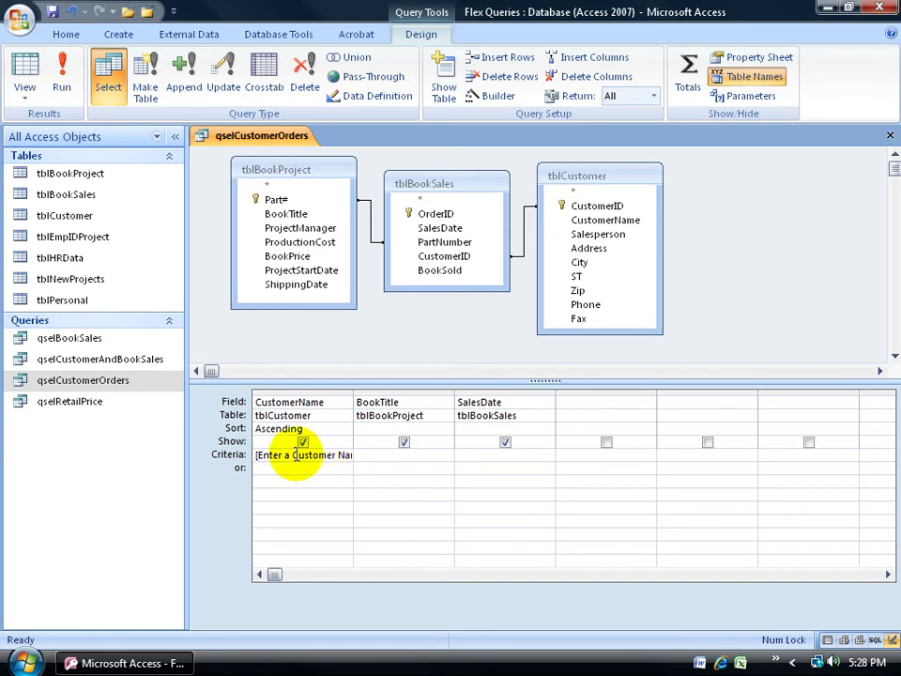
pyautogui.rightClick(286, 458)
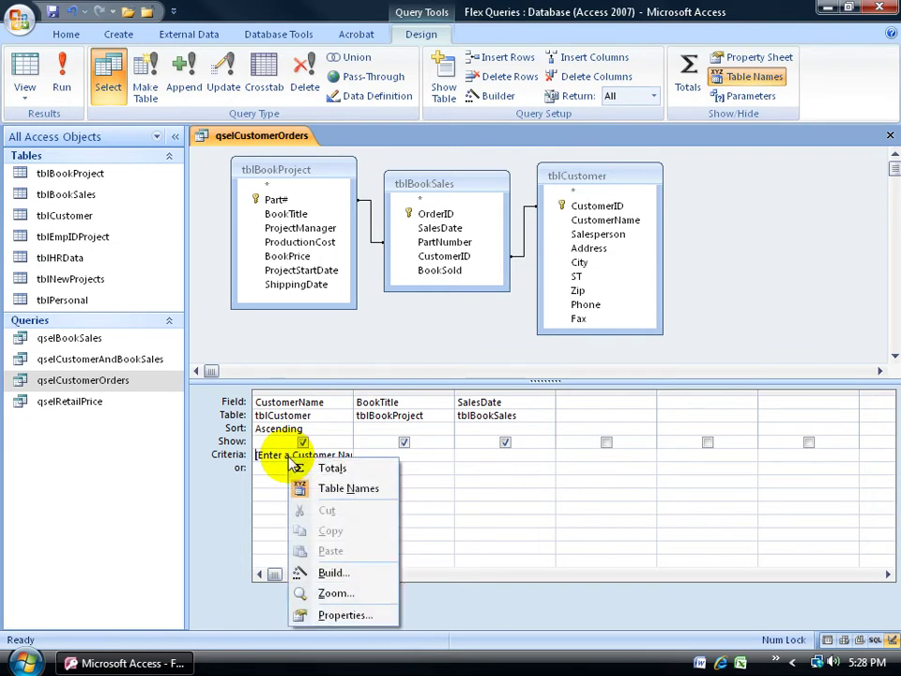
pyautogui.click(334, 592)
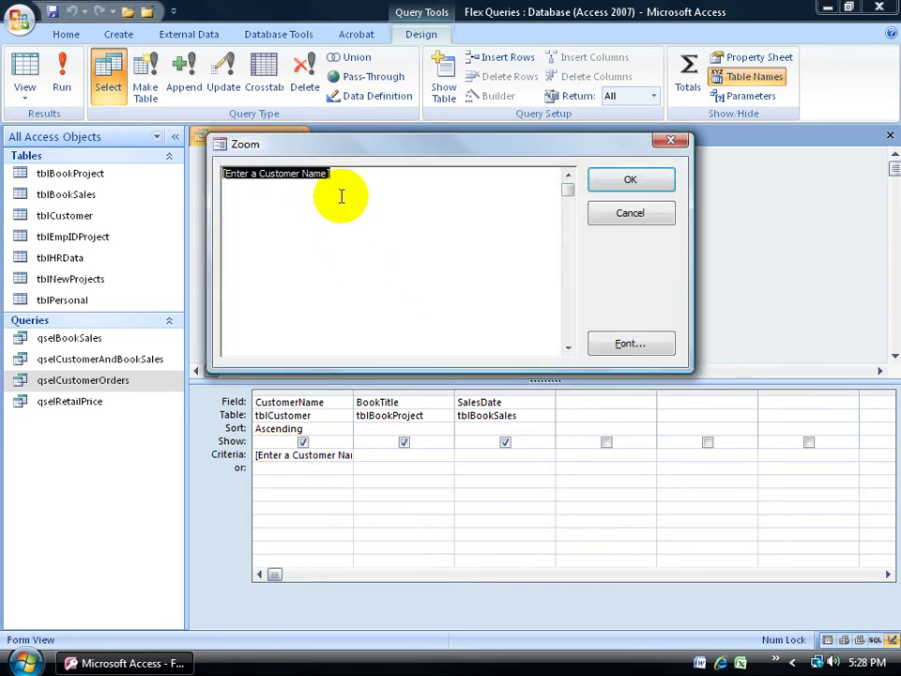
pyautogui.click(381, 246)
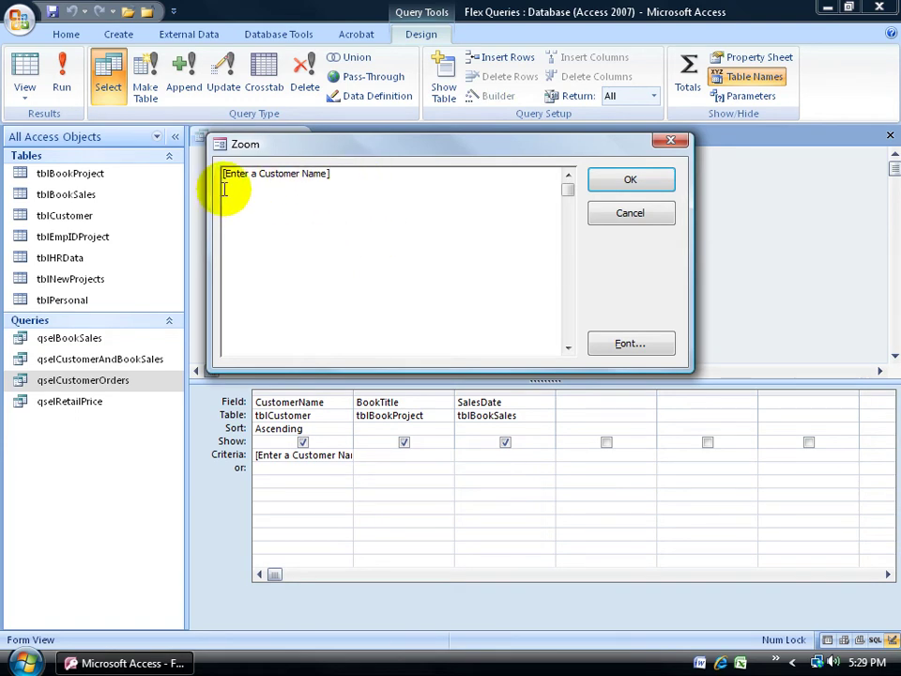
pyautogui.write('Like')
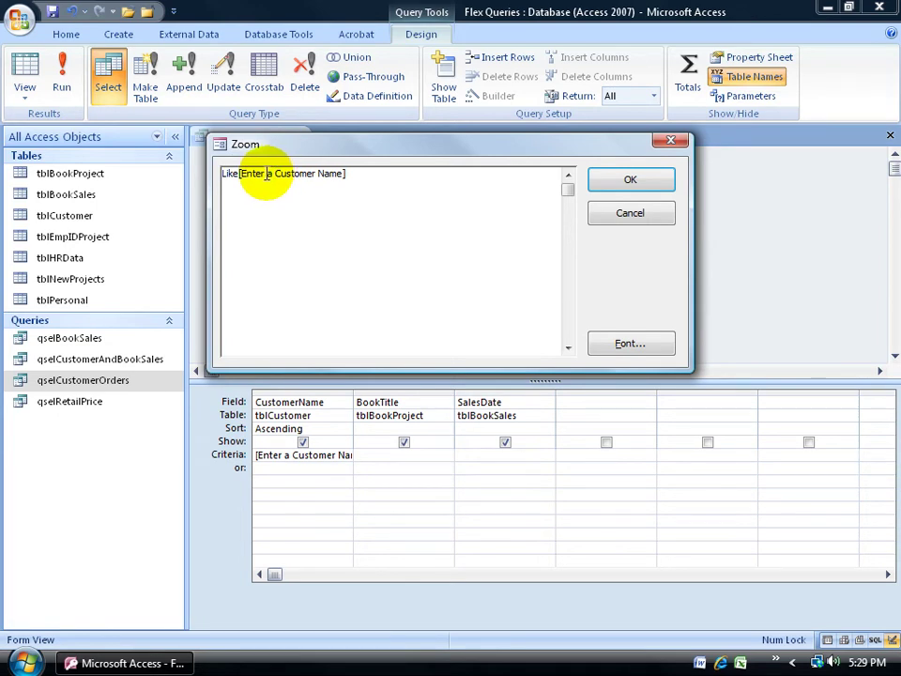
pyautogui.moveTo(267, 174); pyautogui.dragTo(336, 175)
pyautogui.write("the first letter of a Customer's Name")
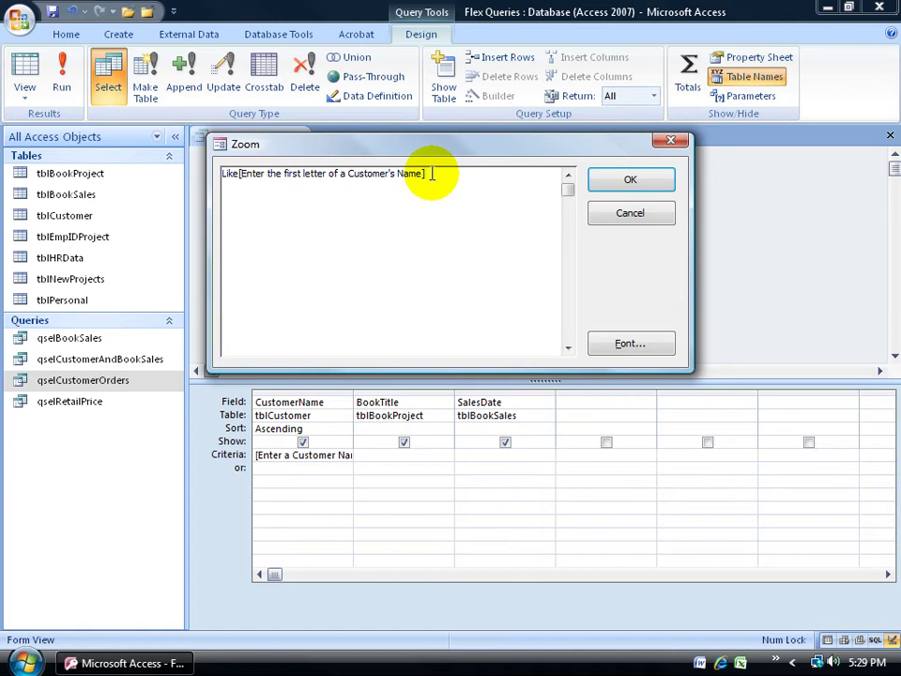
pyautogui.write('&')
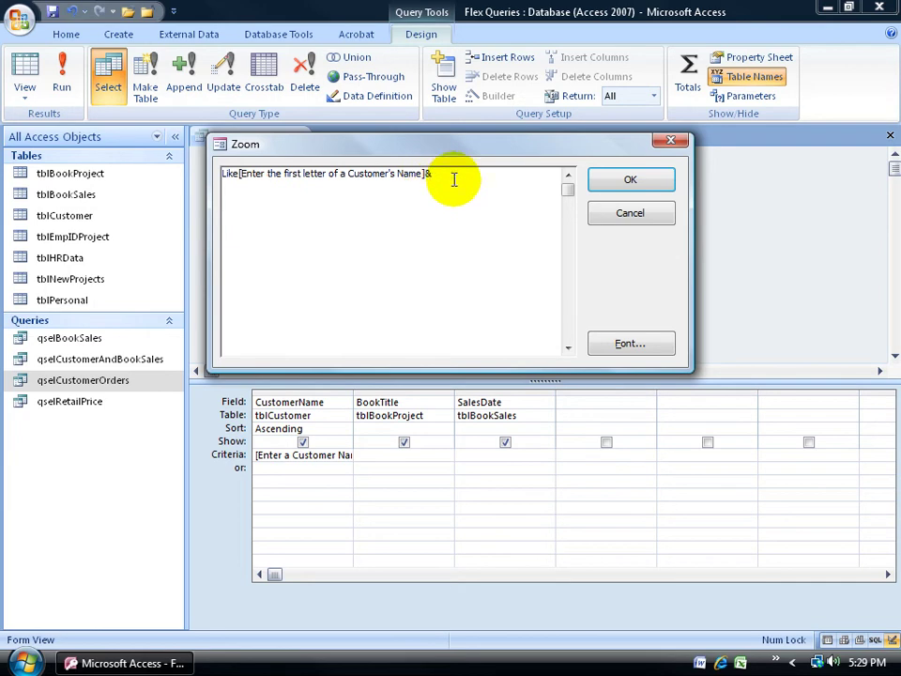
pyautogui.write('"*')
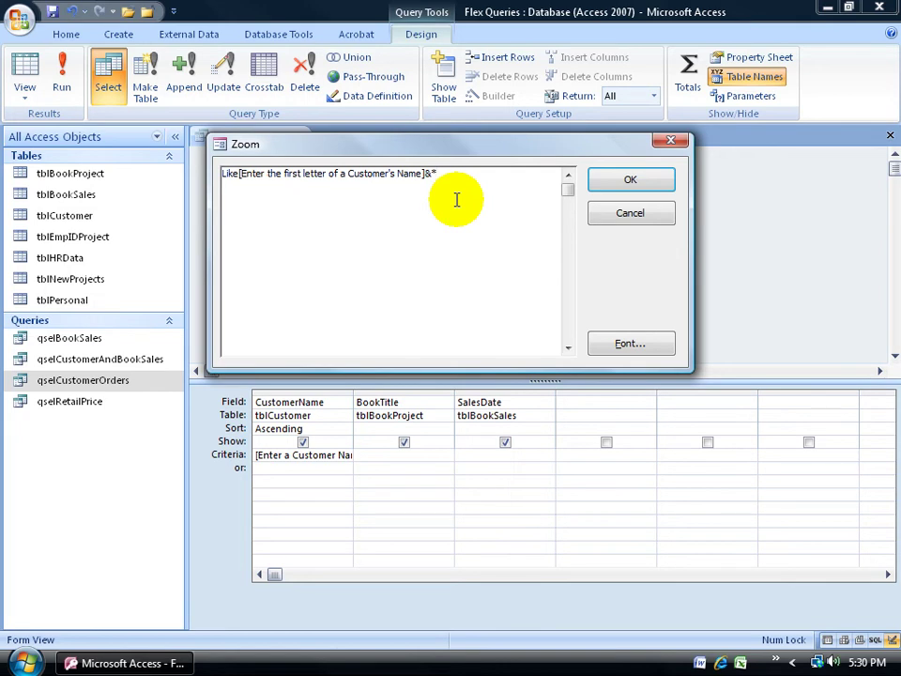
pyautogui.click(634, 180)
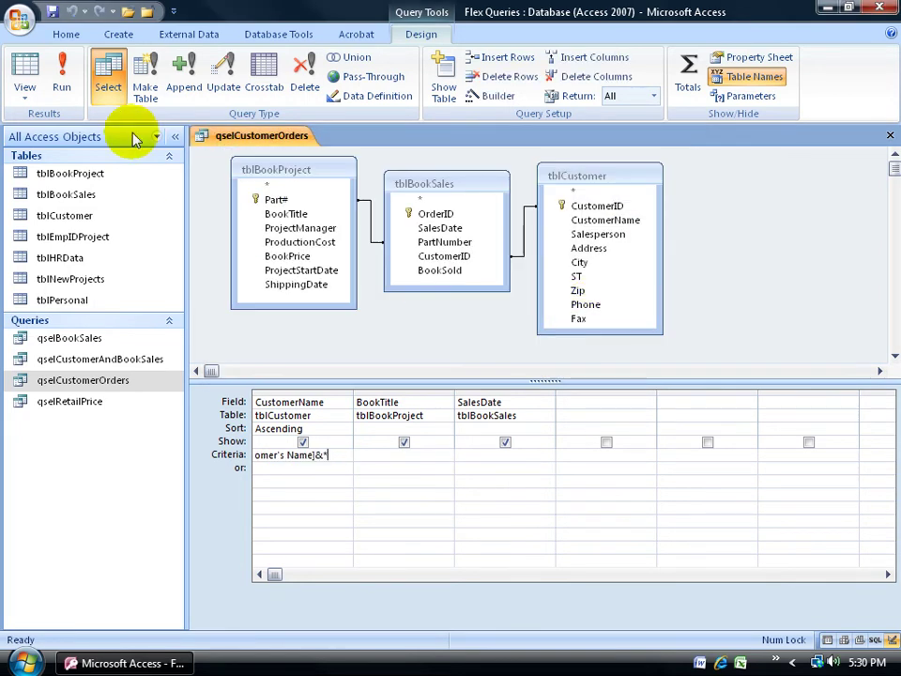
# - Run the query with g as the first letter of the customer's name
pyautogui.click(65, 77)
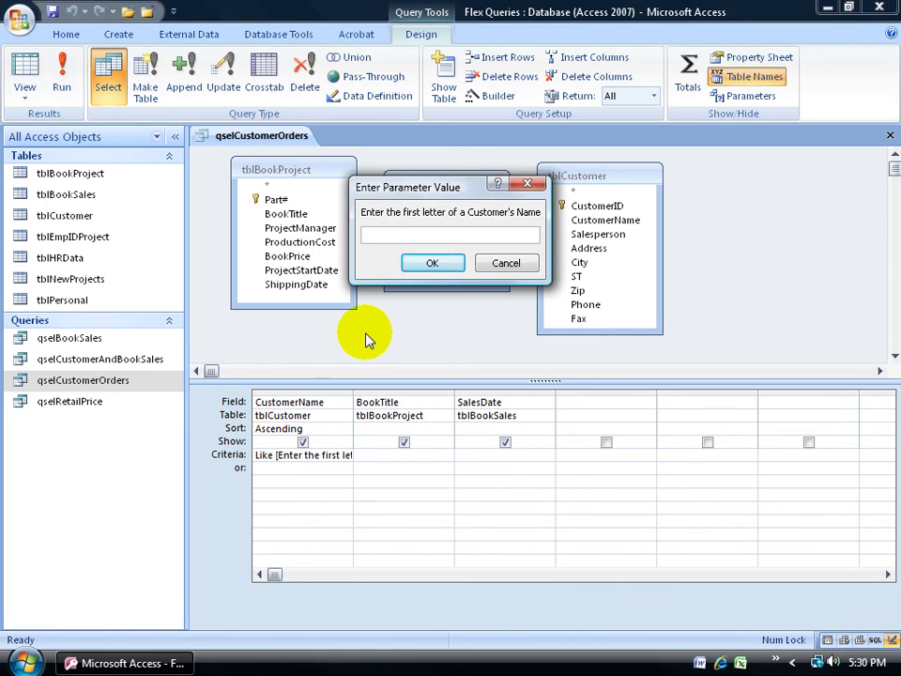
pyautogui.write('g')
pyautogui.press('Return')
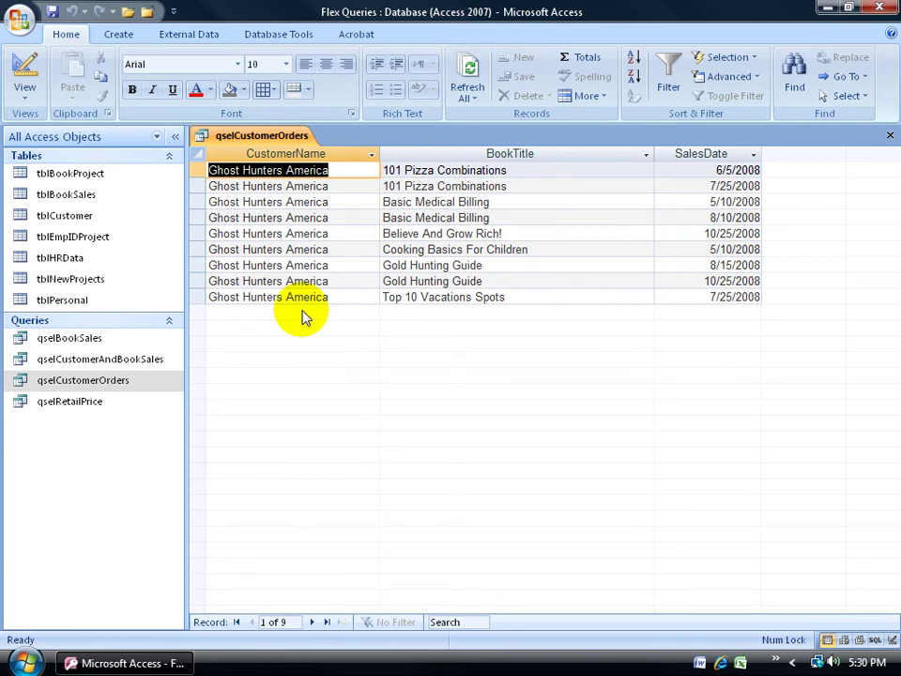
# - Return to the query design and set the SalesDate criterion to Between[Enter a start date:]and[Enter an end date]
pyautogui.click(26, 68)
pyautogui.click(384, 452)
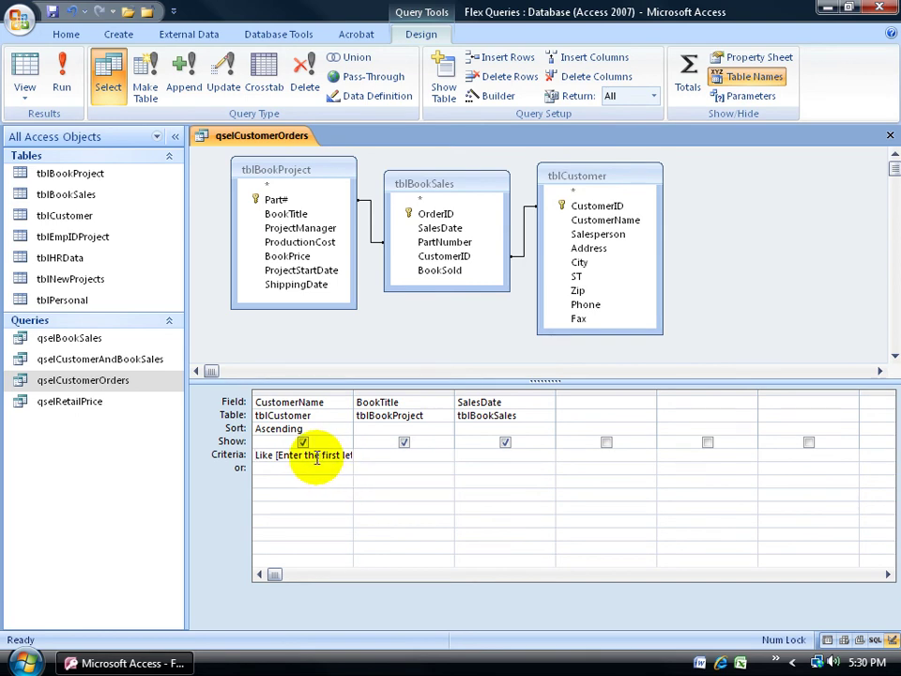
pyautogui.click(457, 458)
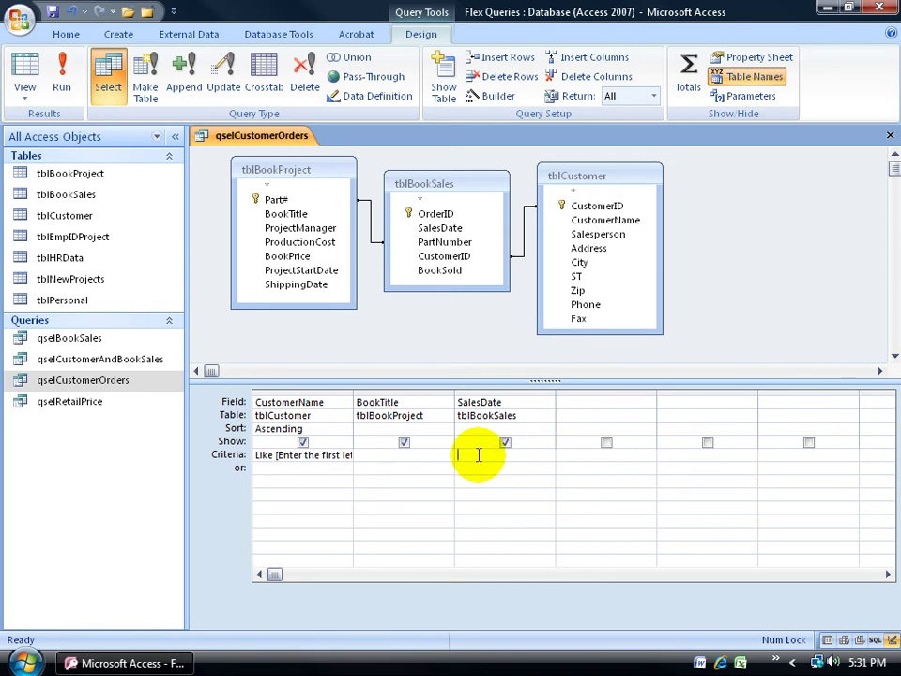
pyautogui.rightClick(479, 456)
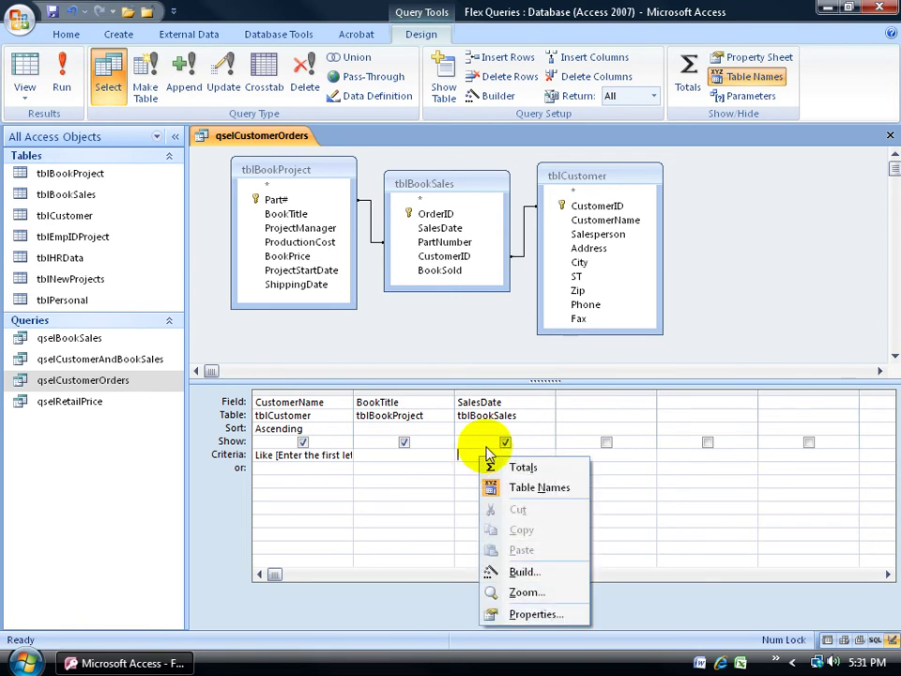
pyautogui.click(521, 592)
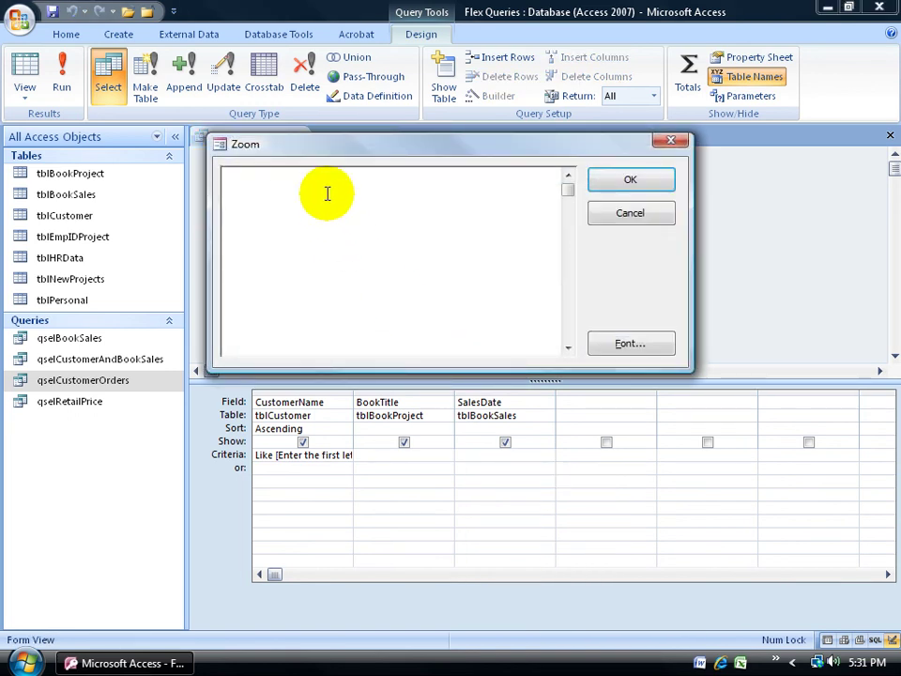
pyautogui.write('Be')
pyautogui.write('twen')
pyautogui.write('n[')
pyautogui.write('Enter')
pyautogui.write(' a start')
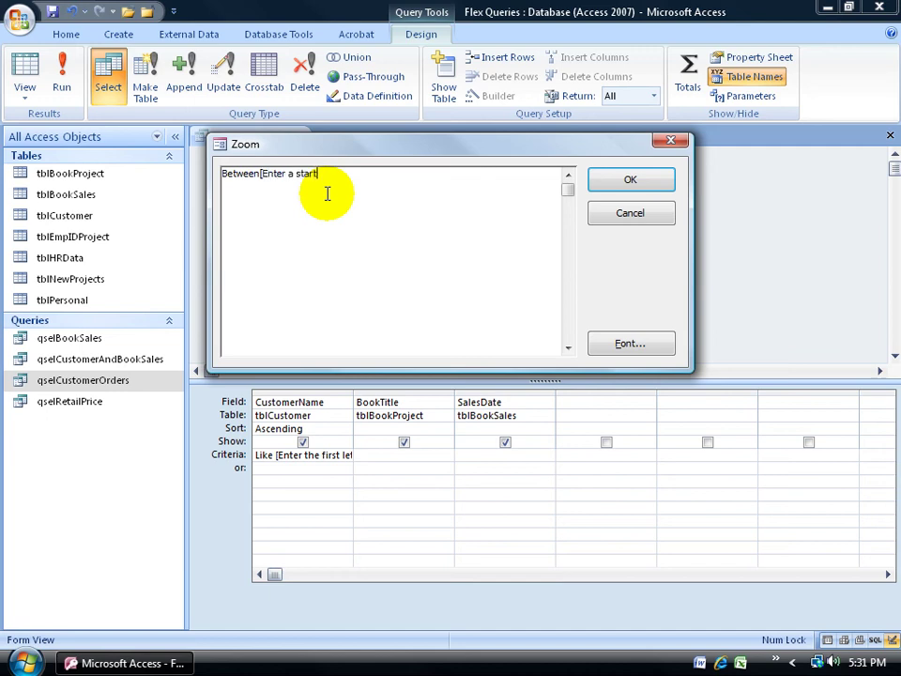
pyautogui.write(' date:]and[Enter ane')
pyautogui.press('BackSpace')
pyautogui.write('end date:]')
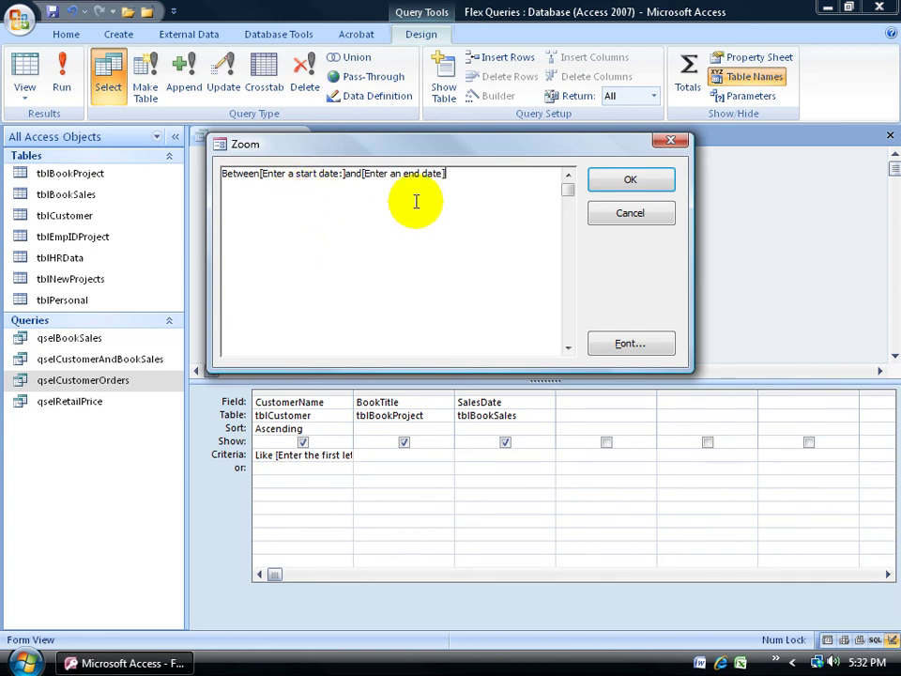
pyautogui.click(616, 182)
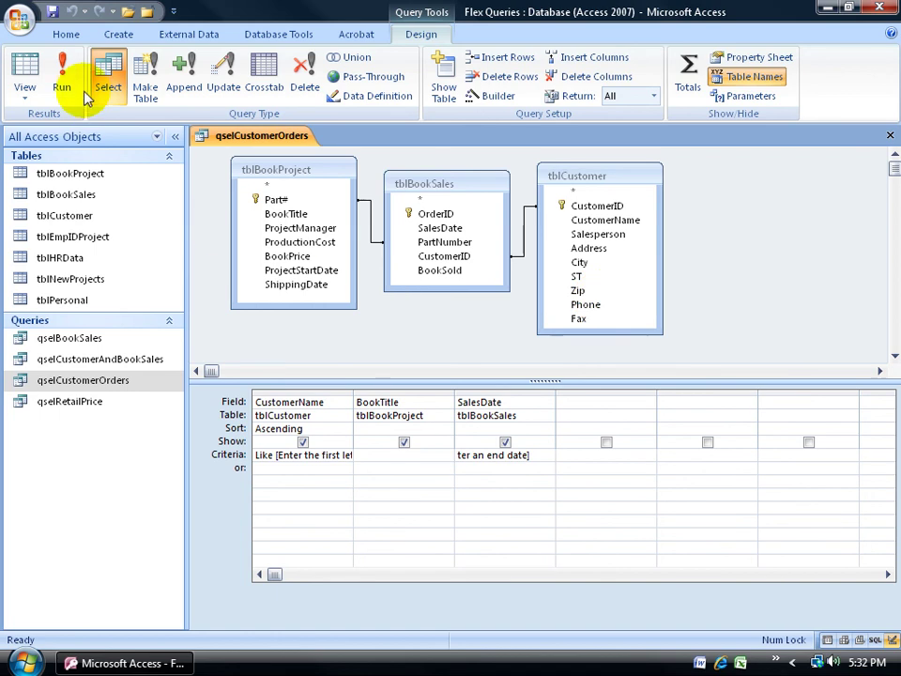
# - Run the query with first letter g, start date 8/1/08 and end date 10/31/08
pyautogui.click(63, 75)
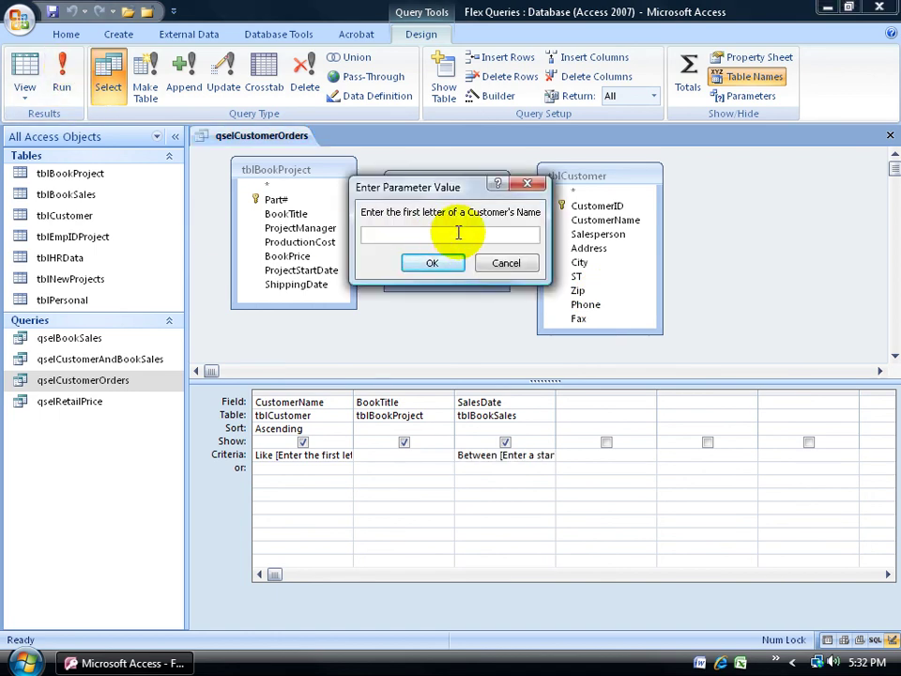
pyautogui.write('g')
pyautogui.press('Return')
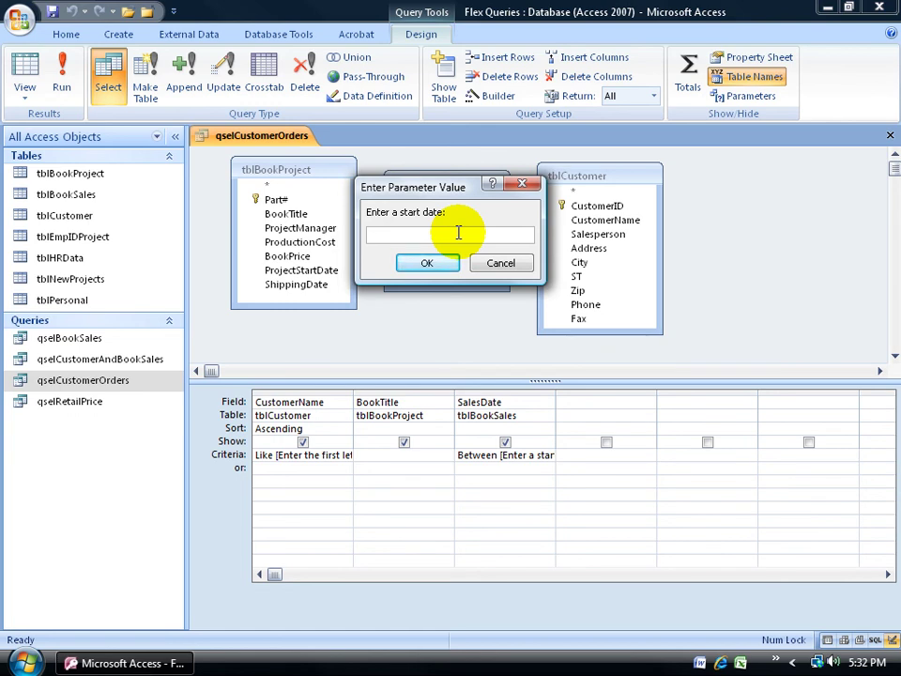
pyautogui.write('8/1/08')
pyautogui.press('Return')
pyautogui.write('10/31/08')
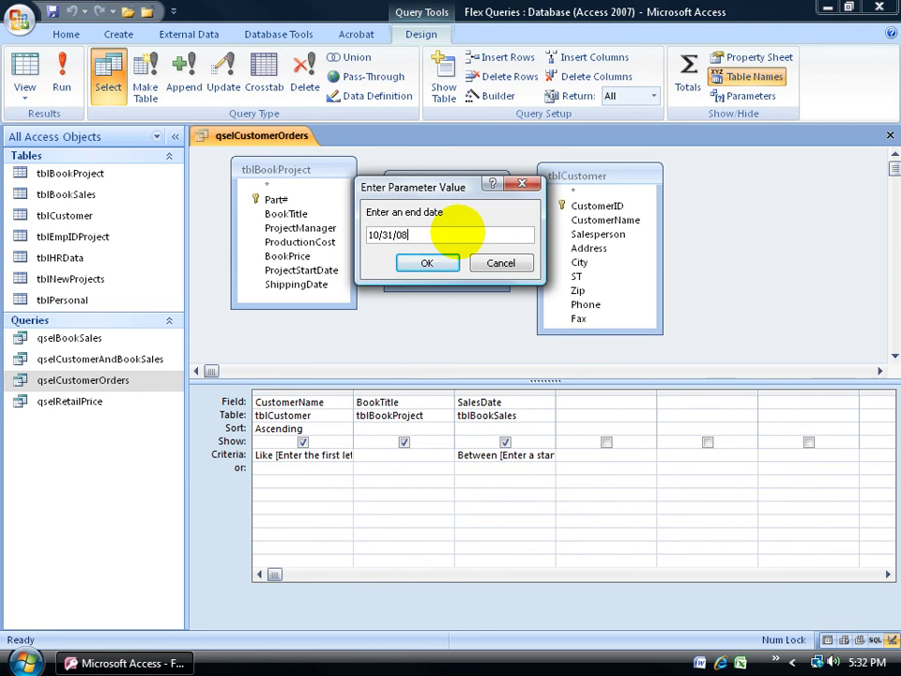
pyautogui.press('Return')
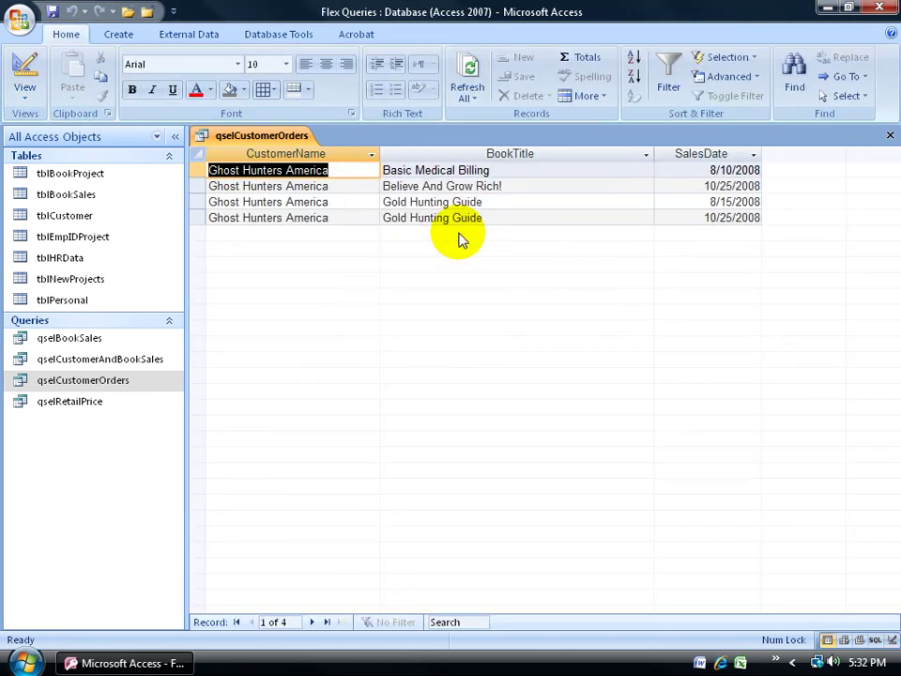